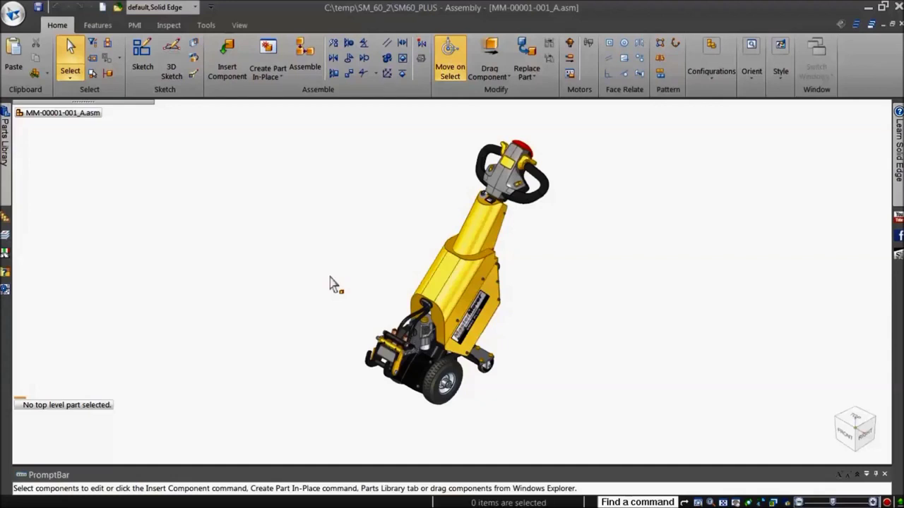
Step: List the saved display configurations for the MM-00001-001_A tugger assembly
click(196, 8)
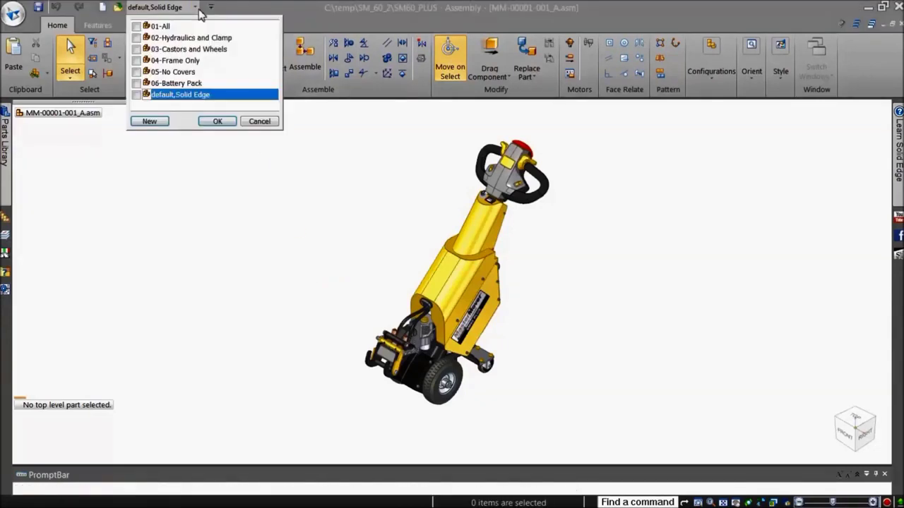
Step: Apply the 06-Battery Pack configuration and open connector part MM-00212-002_A.par
click(189, 83)
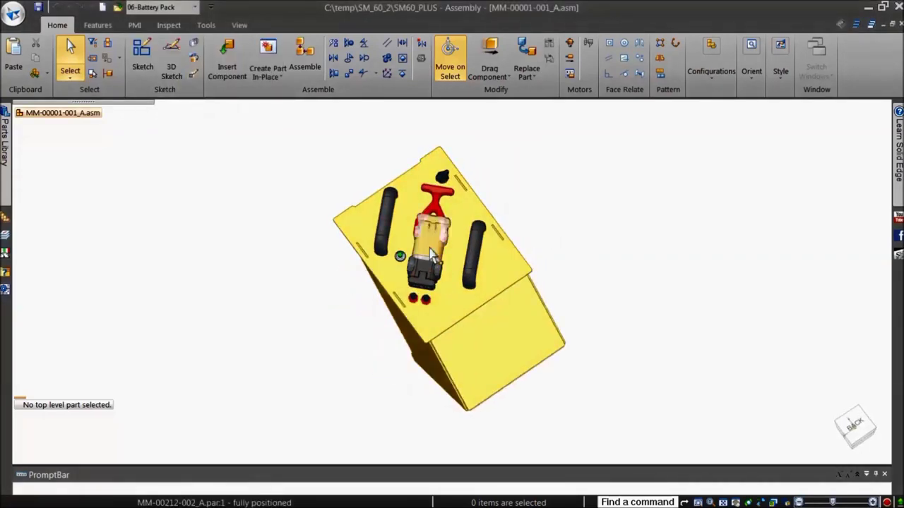
right_click(432, 252)
click(460, 352)
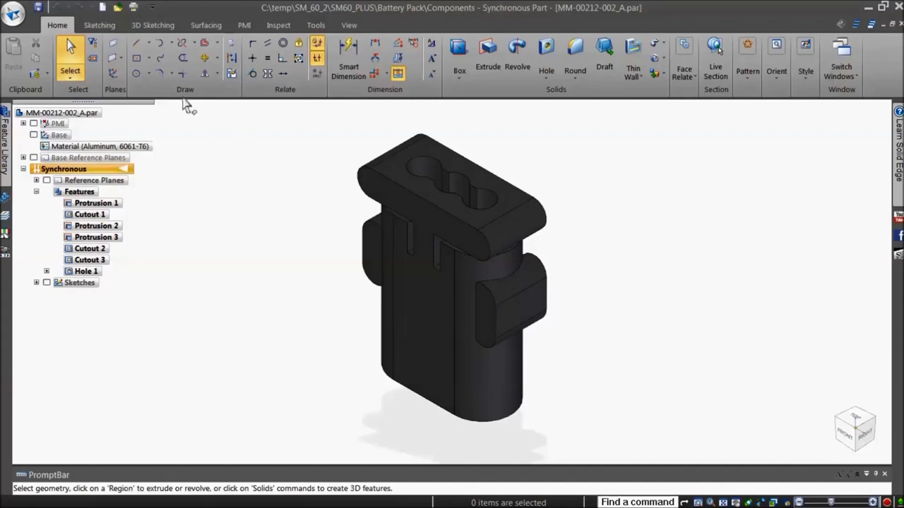
Step: Create a 4 mm 'MM-00212' text profile and place it on the connector's lower front face
click(109, 28)
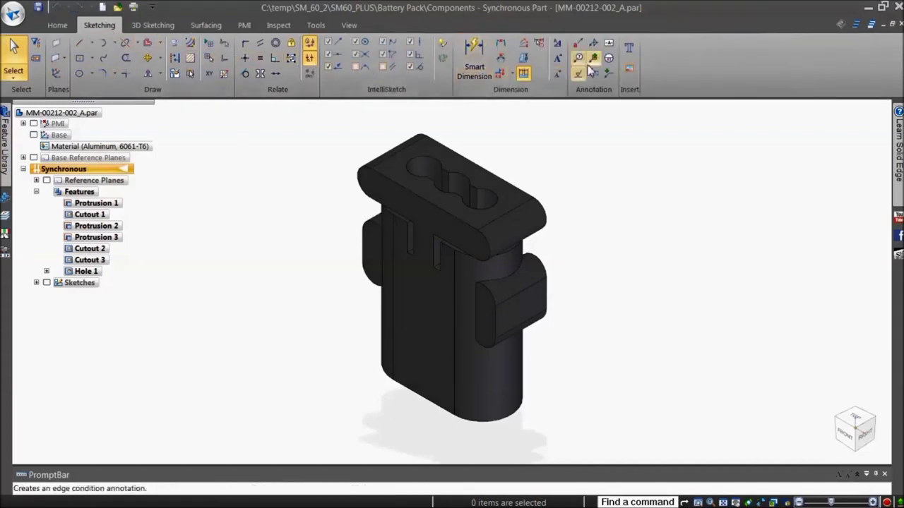
click(629, 49)
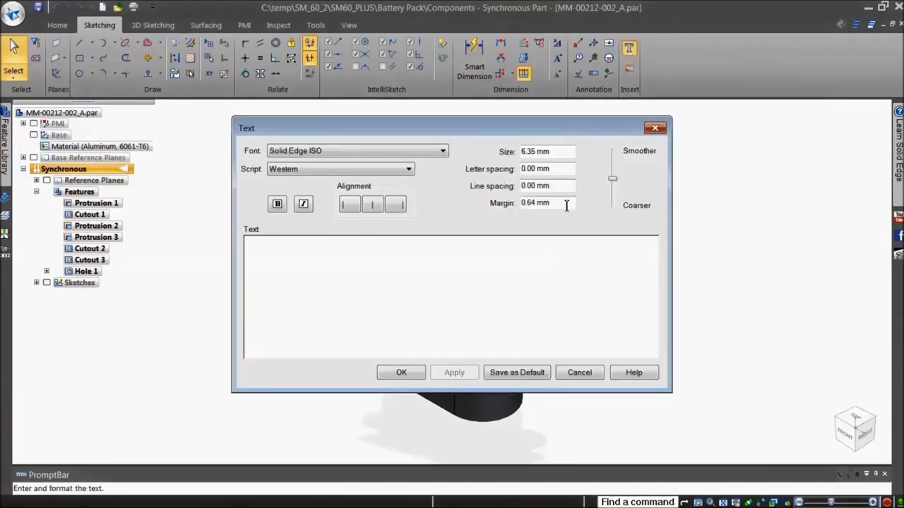
text(MM-00212)
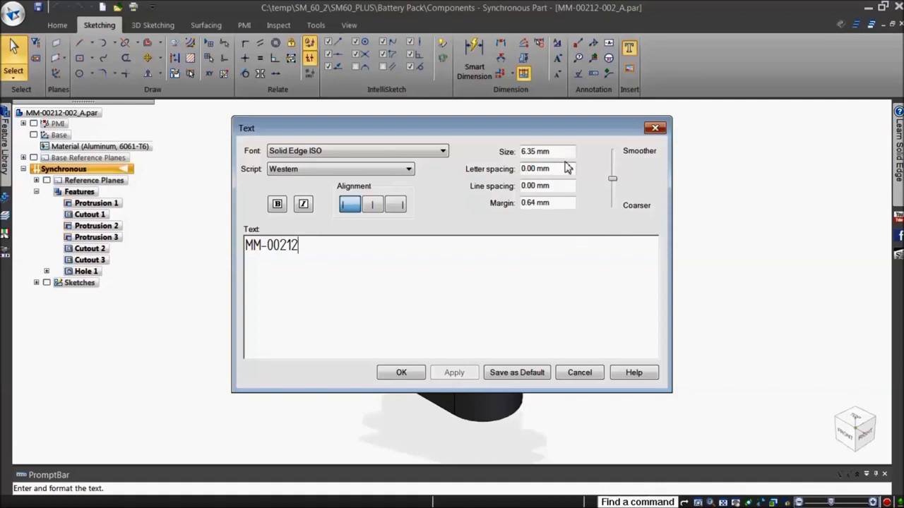
drag(562, 153, 506, 153)
text(4)
click(402, 373)
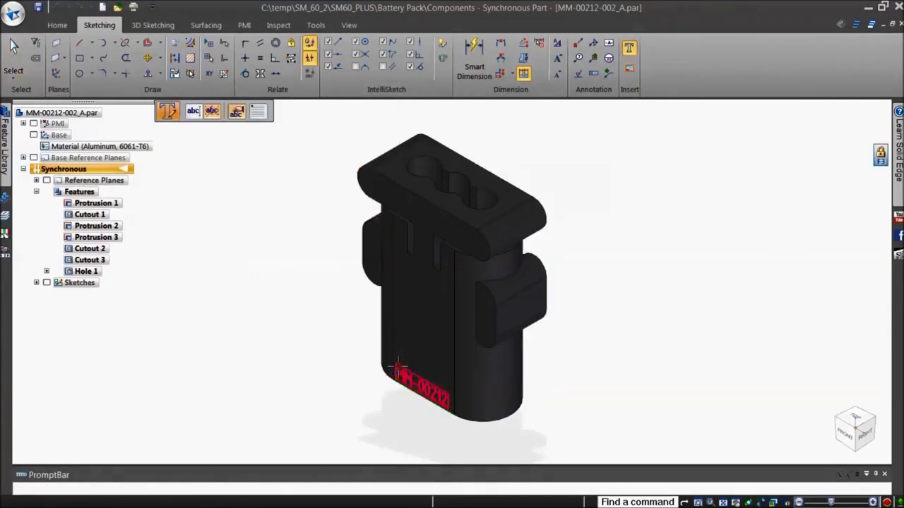
click(416, 382)
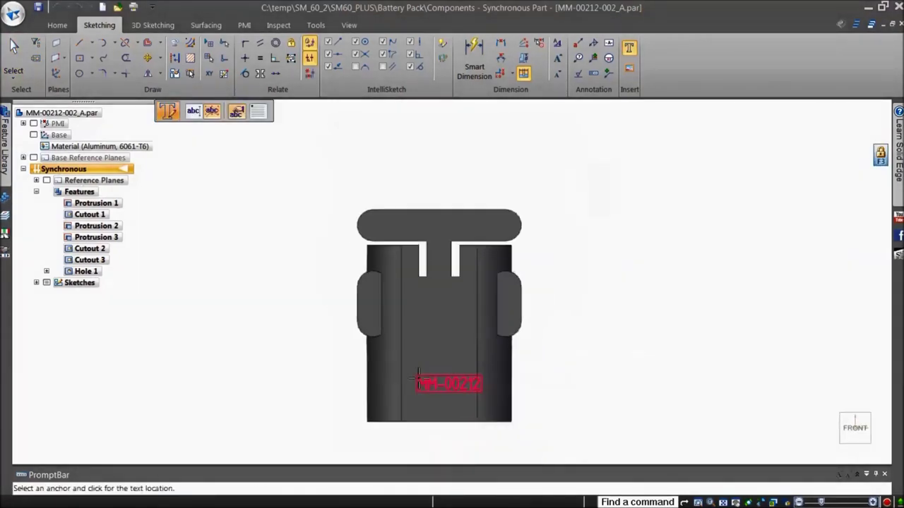
click(407, 364)
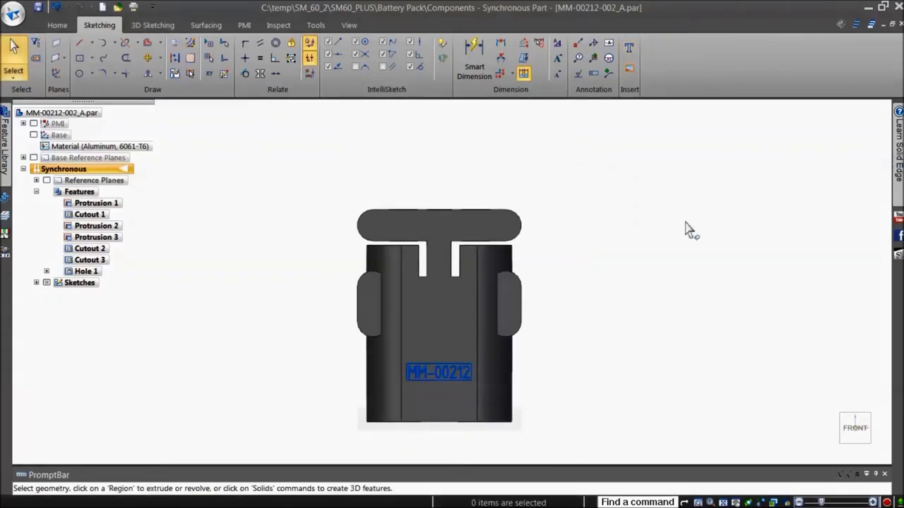
key(ctrl+i)
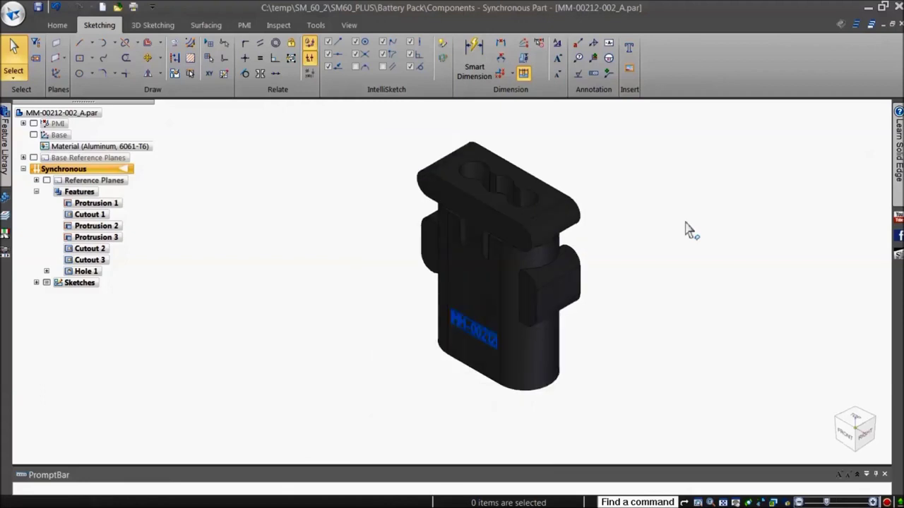
scroll(685, 229, up, 2)
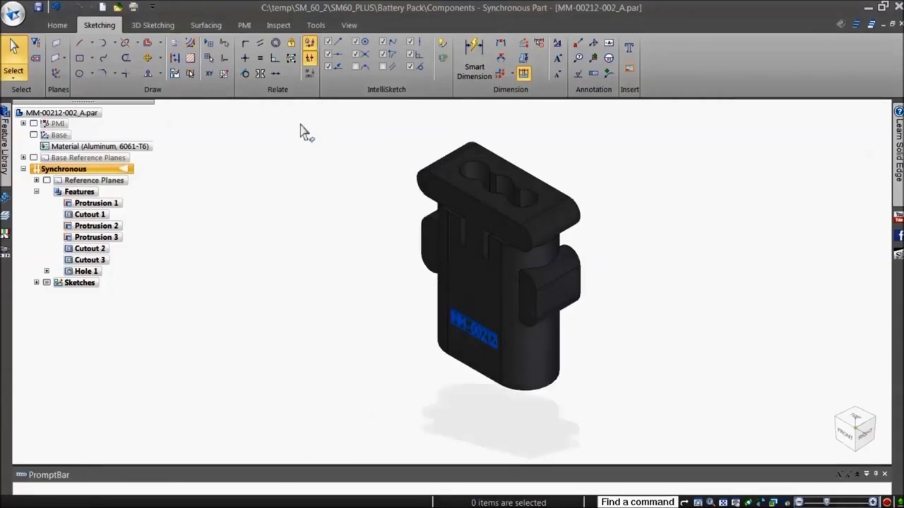
Step: Project the MM-00212 text curves onto the single curved front face of the connector
click(207, 27)
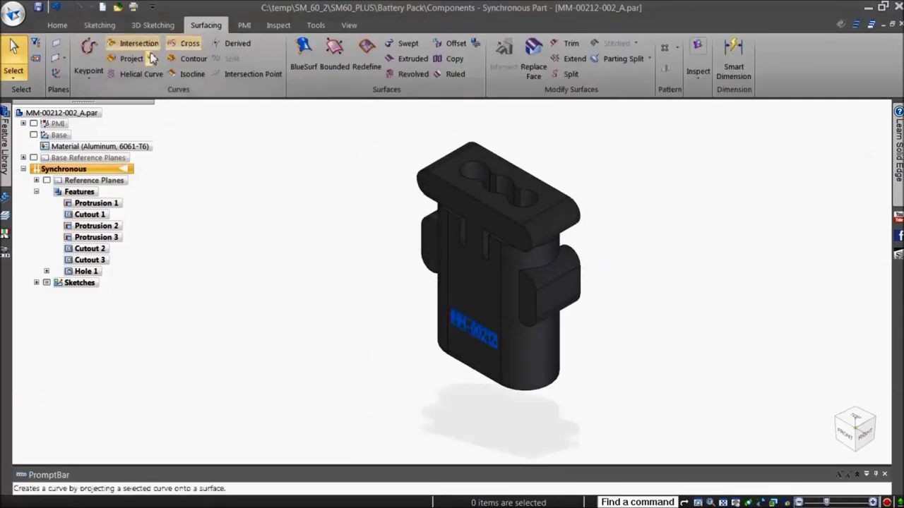
click(129, 59)
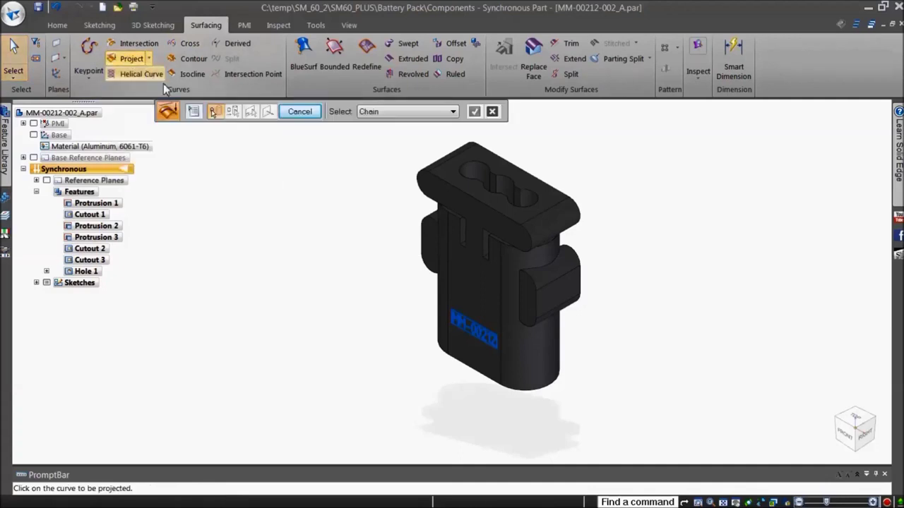
click(453, 319)
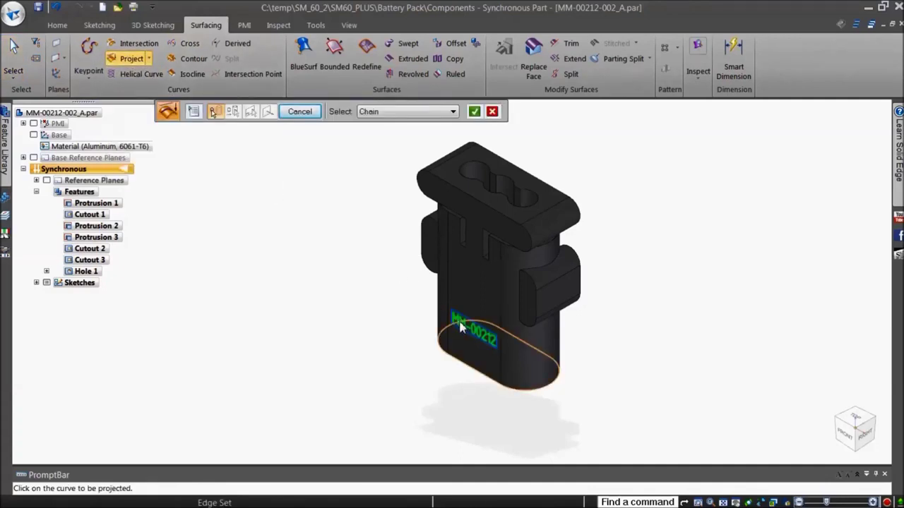
right_click(413, 332)
click(395, 112)
click(371, 134)
click(466, 292)
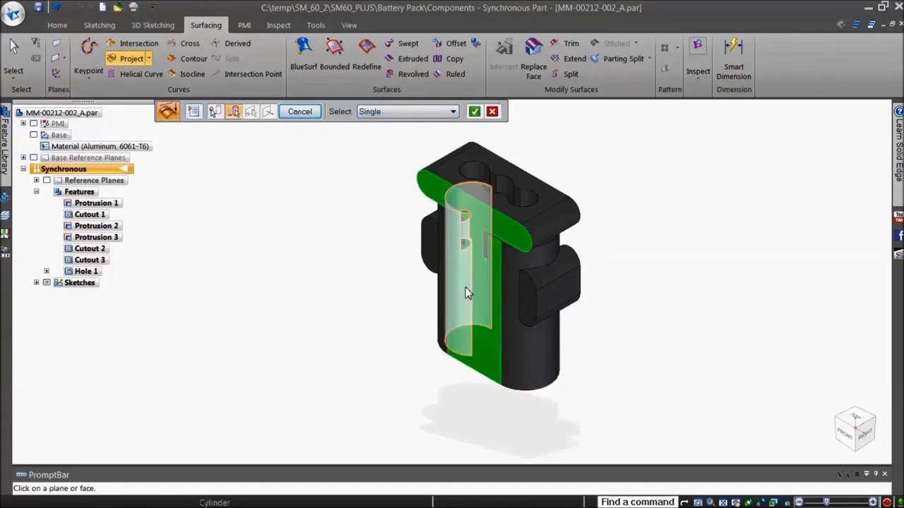
right_click(580, 330)
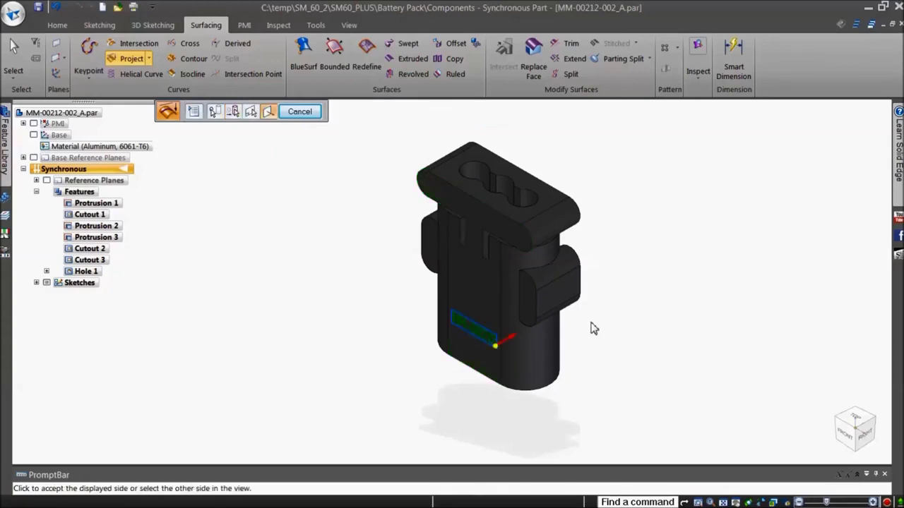
click(596, 327)
click(302, 113)
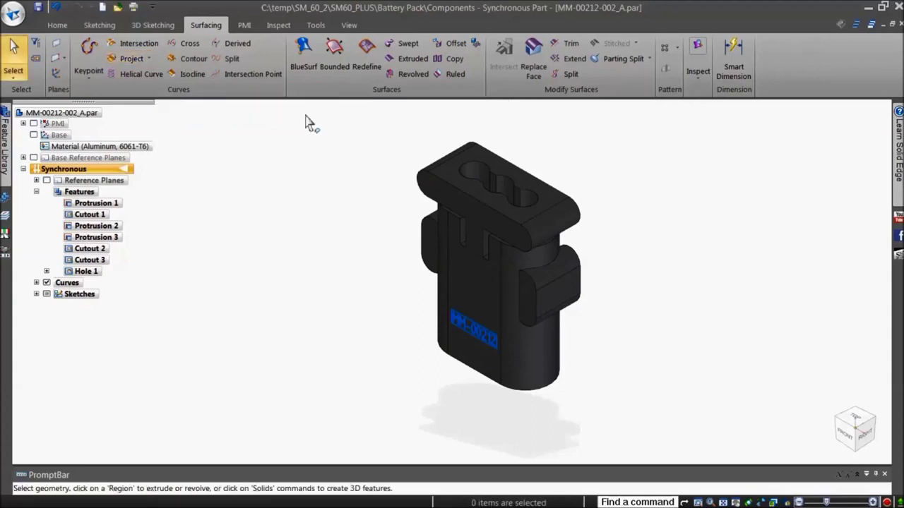
Step: Extrude the projected MM-00212 lettering up from the curved face as Protrusion 4
scroll(467, 399, up, 2)
scroll(464, 395, up, 2)
scroll(466, 397, up, 1)
scroll(466, 399, up, 1)
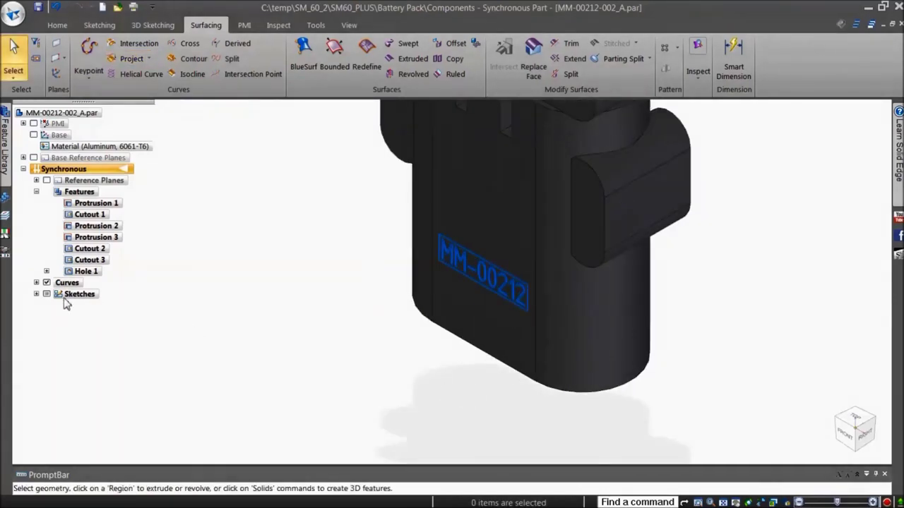
click(37, 294)
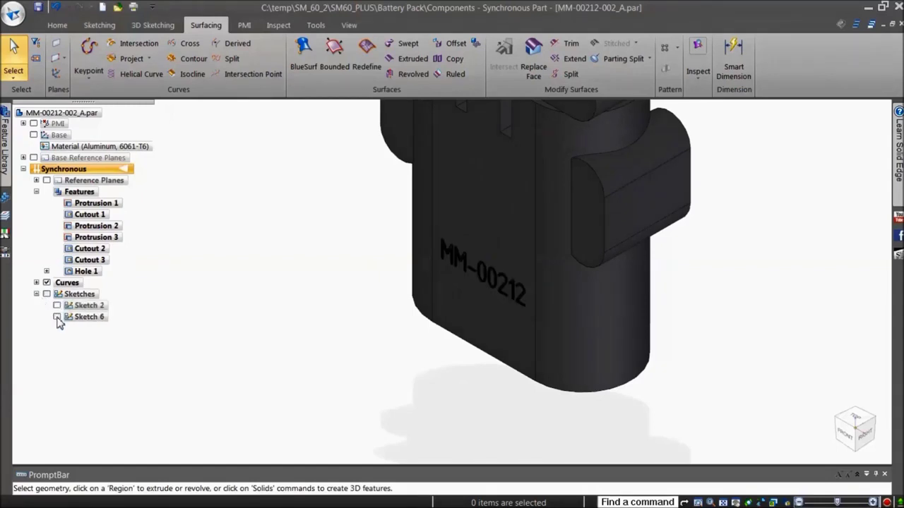
right_click(270, 289)
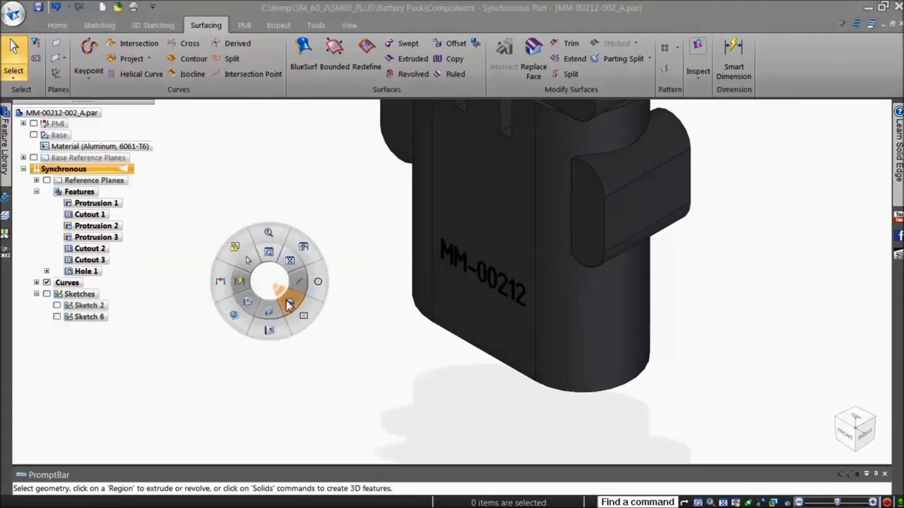
click(290, 305)
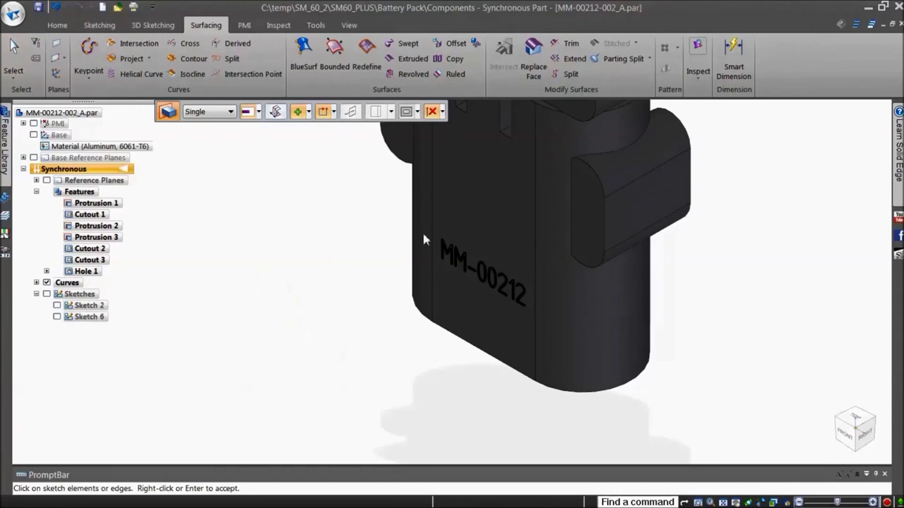
drag(424, 214, 534, 319)
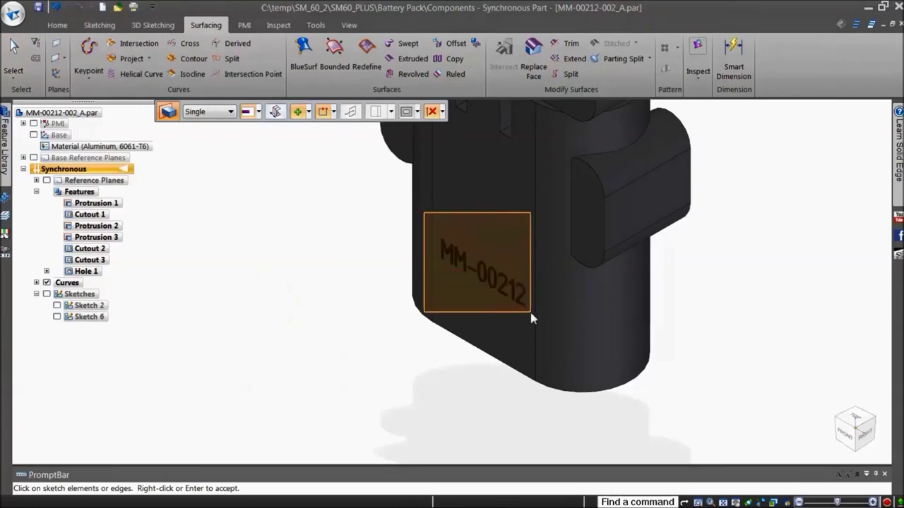
right_click(480, 298)
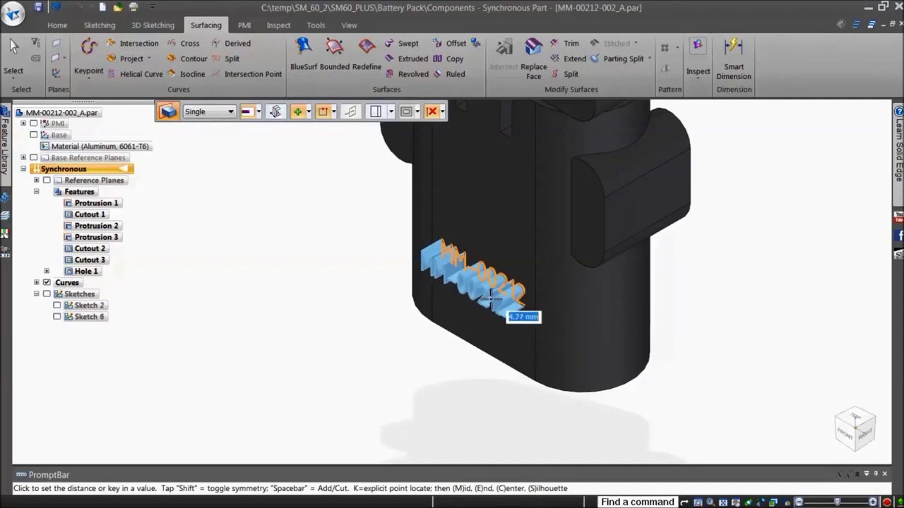
click(494, 300)
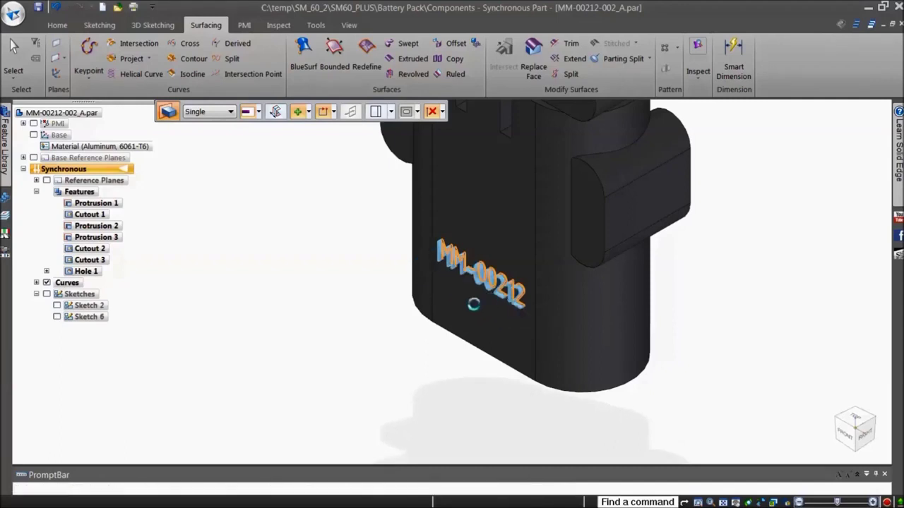
Step: Hide the projected Curves and fit the whole part in view
right_click(376, 298)
click(47, 294)
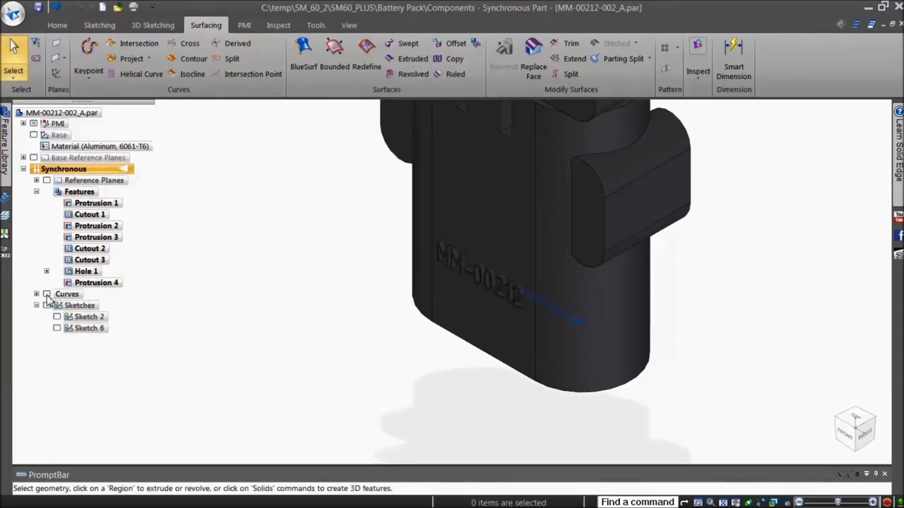
scroll(478, 293, up, 3)
scroll(478, 292, up, 2)
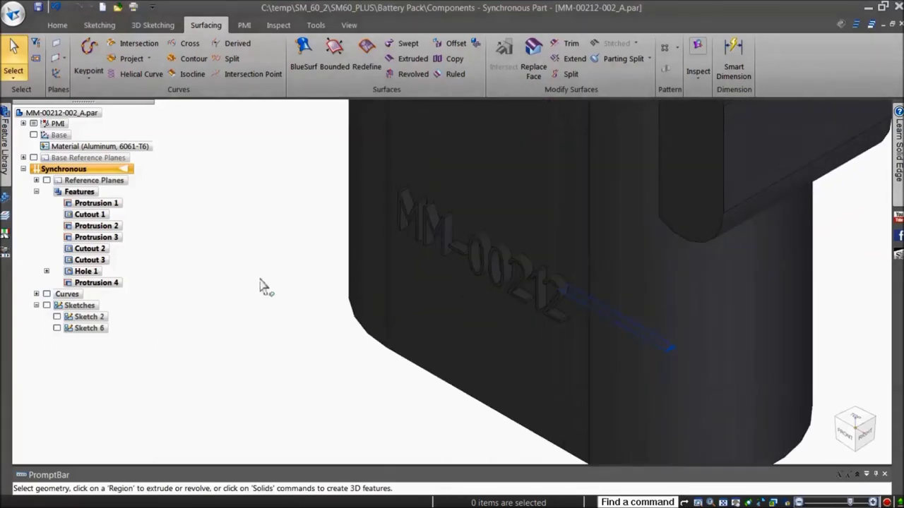
key(ctrl+shift+a)
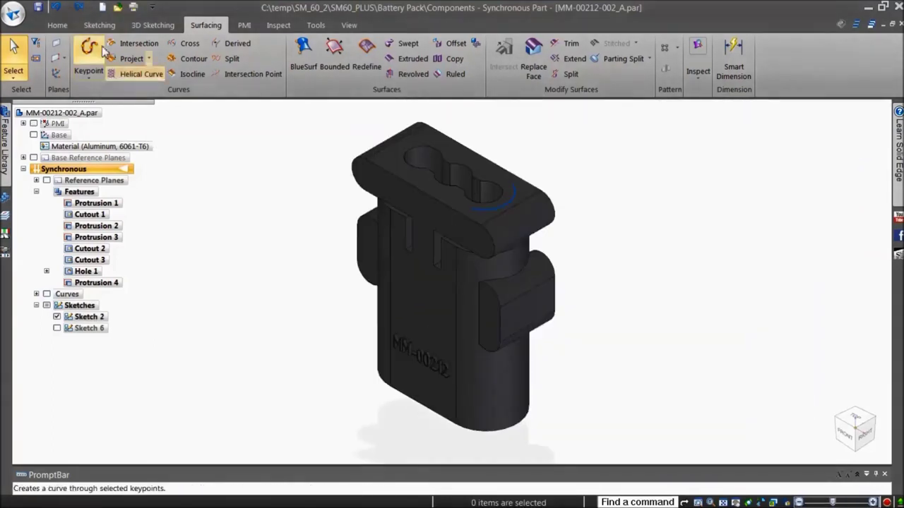
Step: Define a second 'MM-00212' text profile with a 2 mm text size
click(99, 25)
click(628, 49)
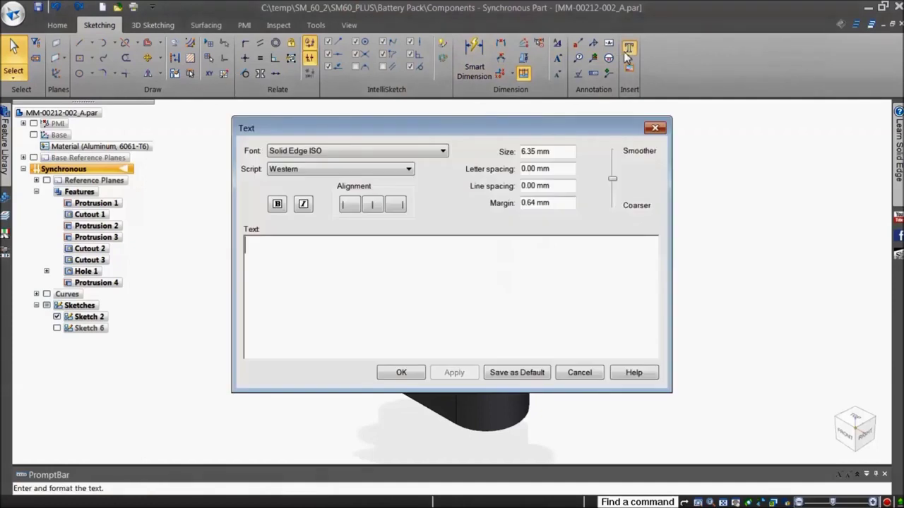
text(MM-00212)
double_click(553, 152)
text(2)
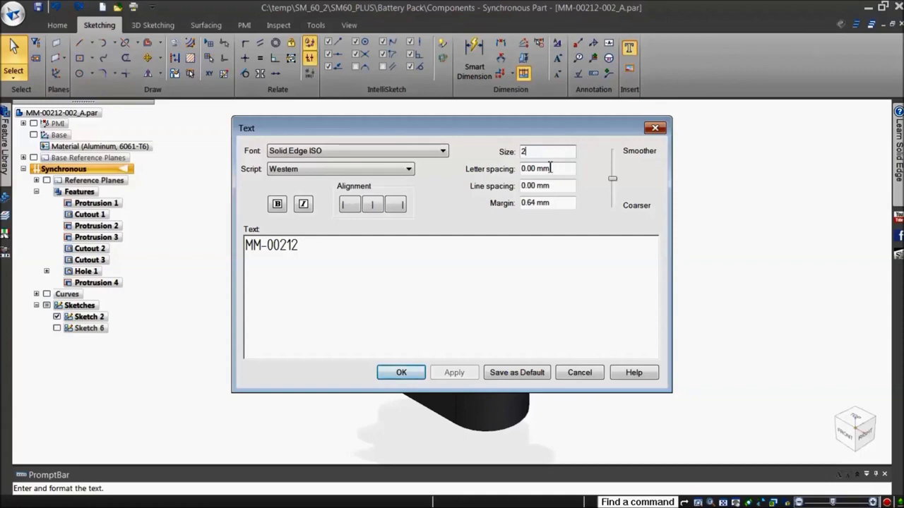
click(401, 372)
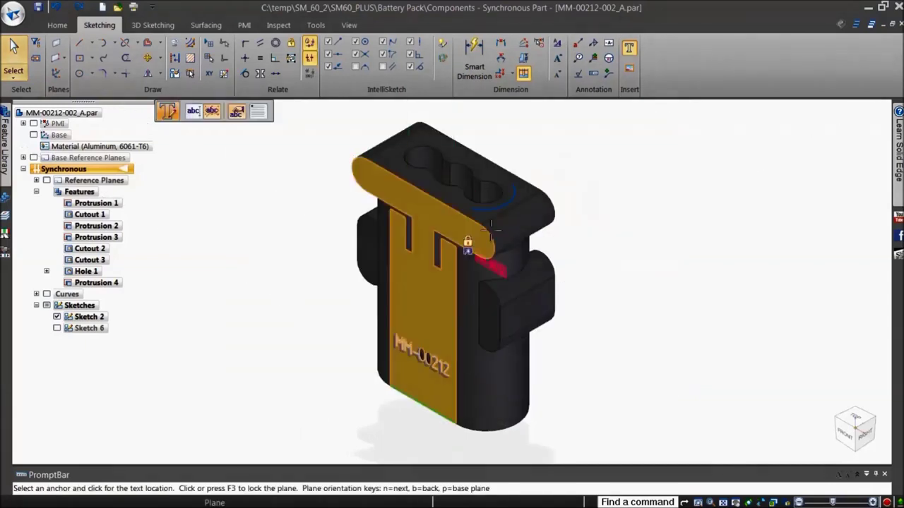
Step: Anchor the 2 mm text at its centre and place it along the connector's top arc
scroll(493, 224, up, 3)
scroll(506, 182, up, 3)
scroll(494, 232, up, 2)
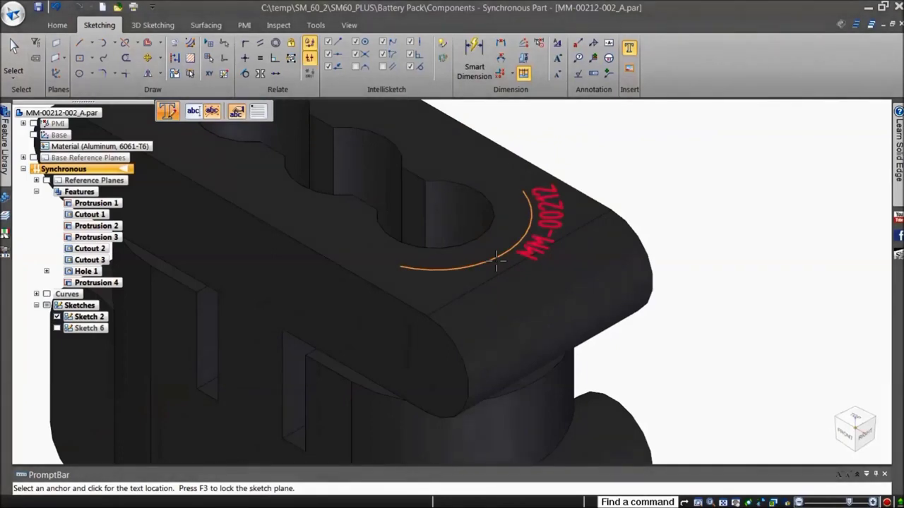
click(258, 111)
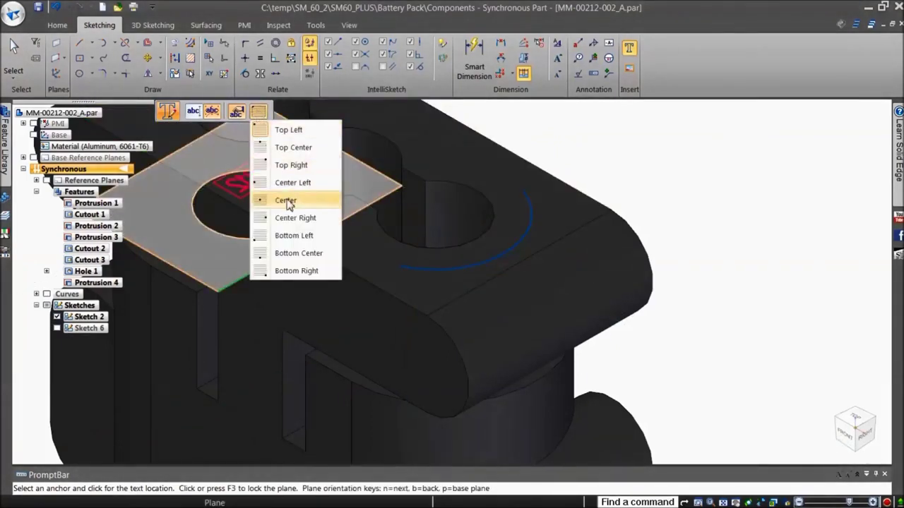
click(286, 200)
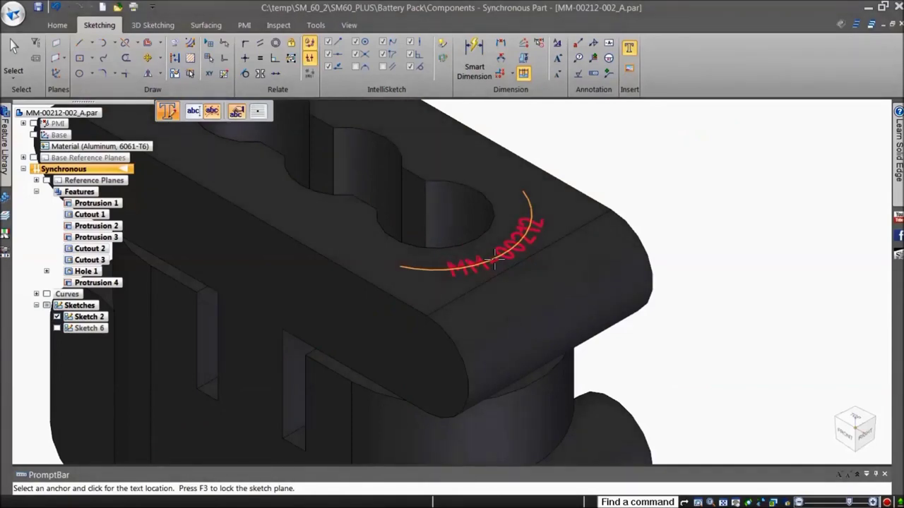
click(494, 261)
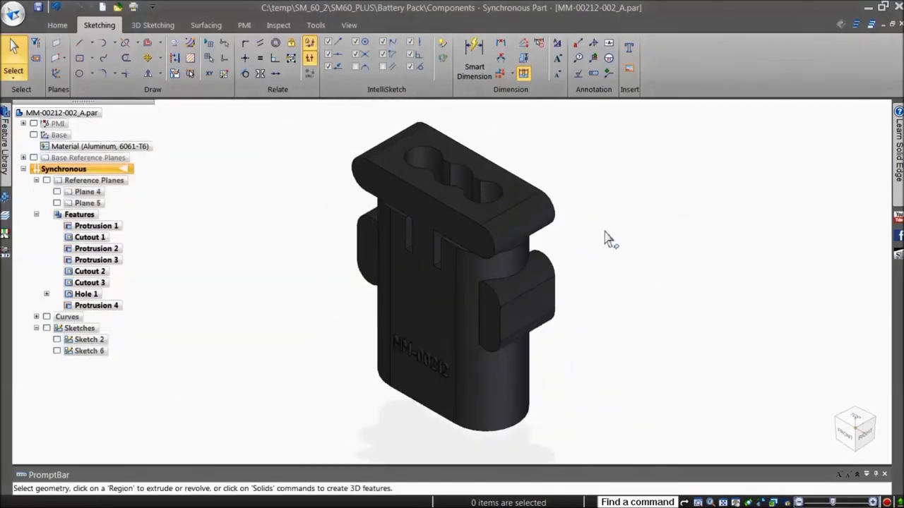
Step: Create tangent reference Plane 7 on the connector's cylindrical face, then deselect it
click(58, 25)
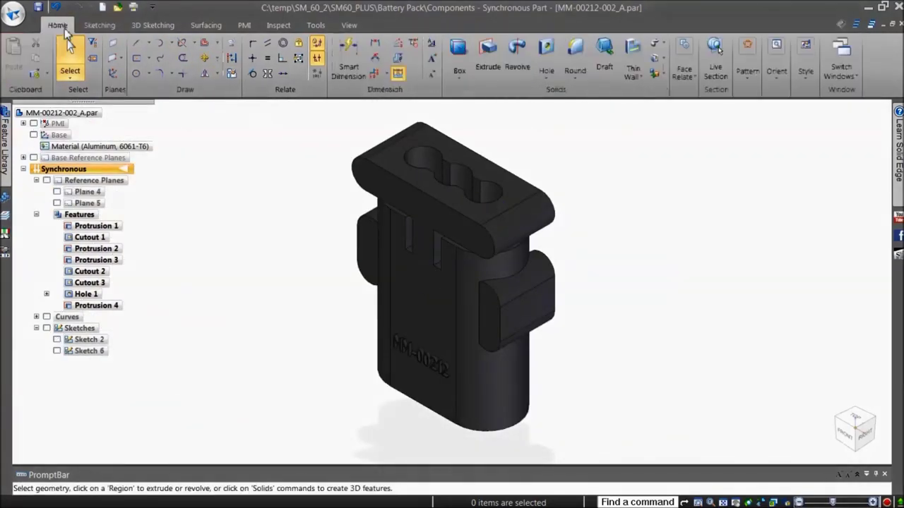
click(118, 58)
click(144, 105)
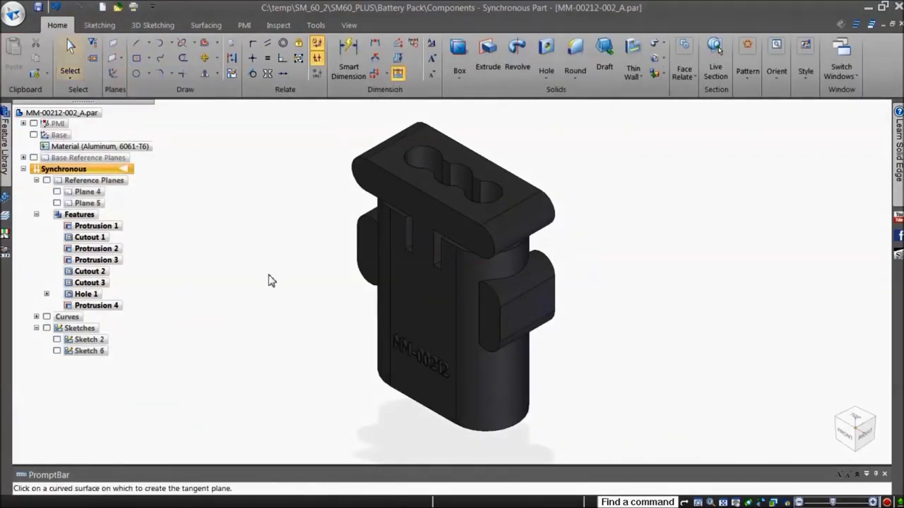
click(487, 420)
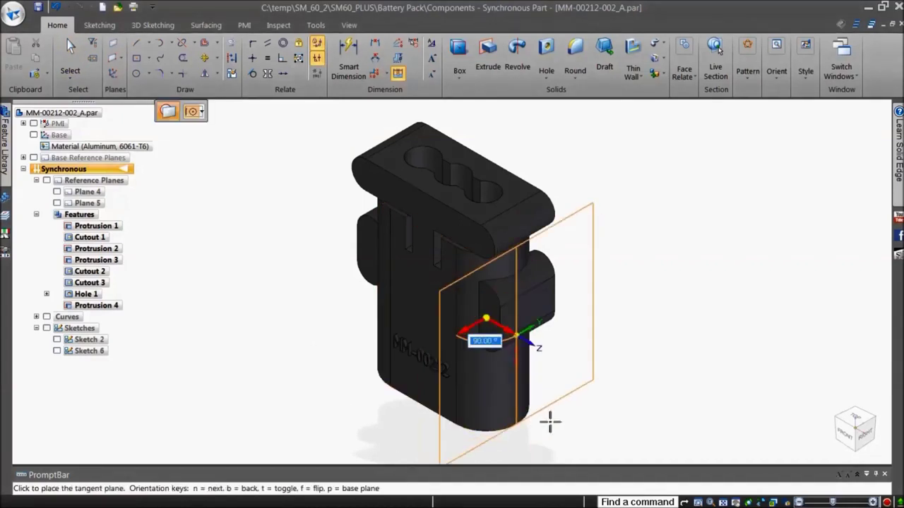
click(563, 425)
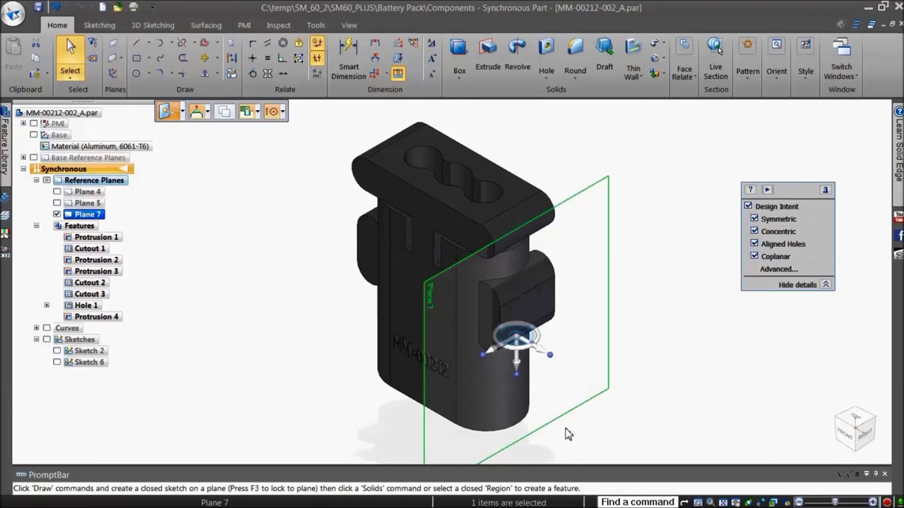
click(565, 441)
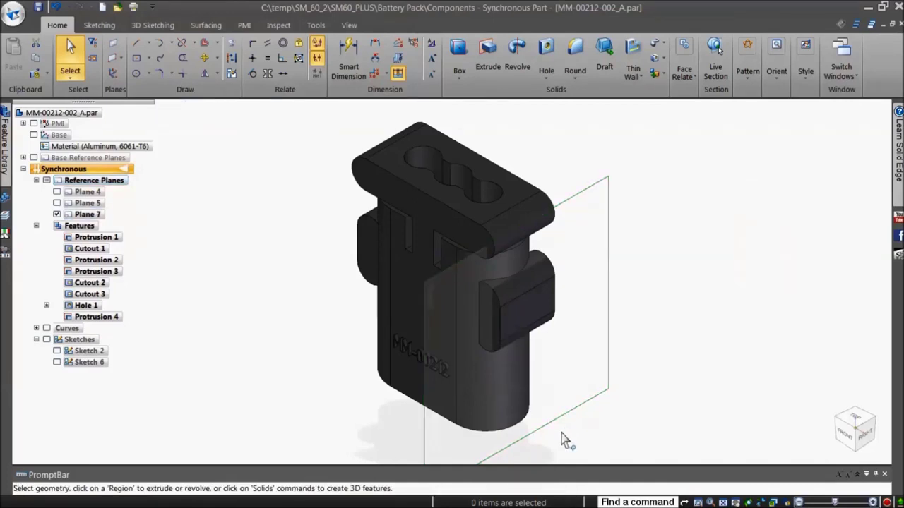
scroll(565, 442, down, 2)
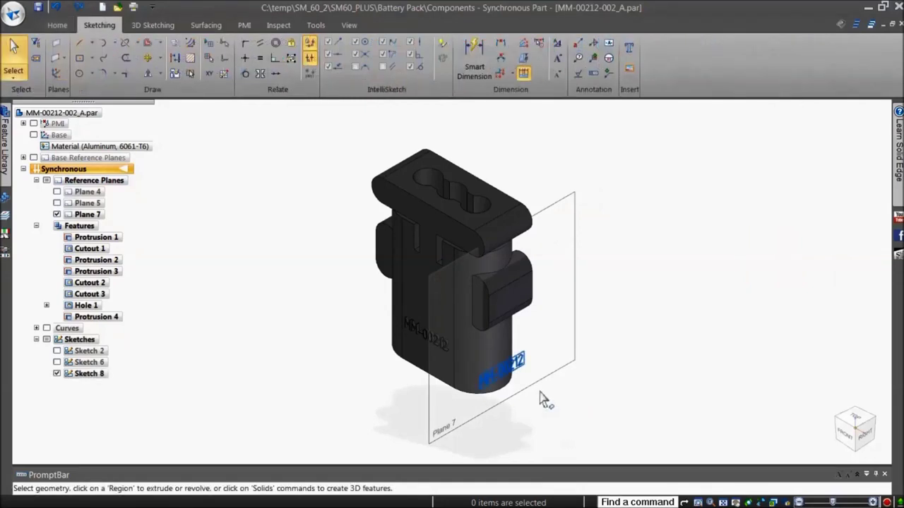
Step: Show the Surfacing tools and open the Project options for sketch curves
click(204, 28)
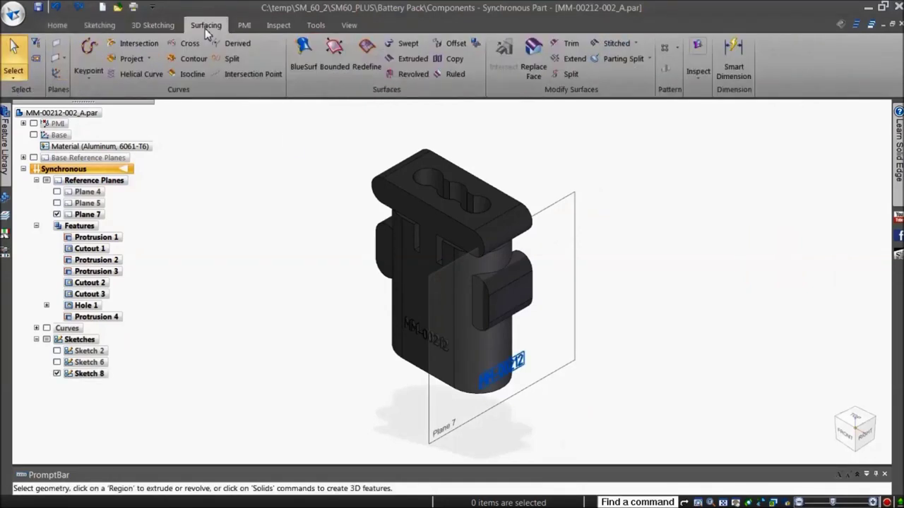
click(150, 59)
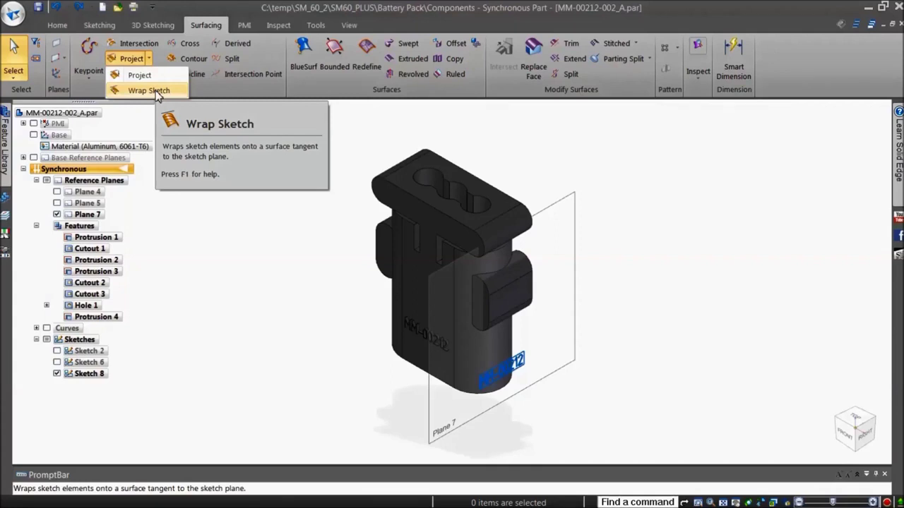
Step: Wrap Sketch 8's MM-00212 text onto the cylindrical face, then hide Sketch 8 and Plane 7
click(150, 90)
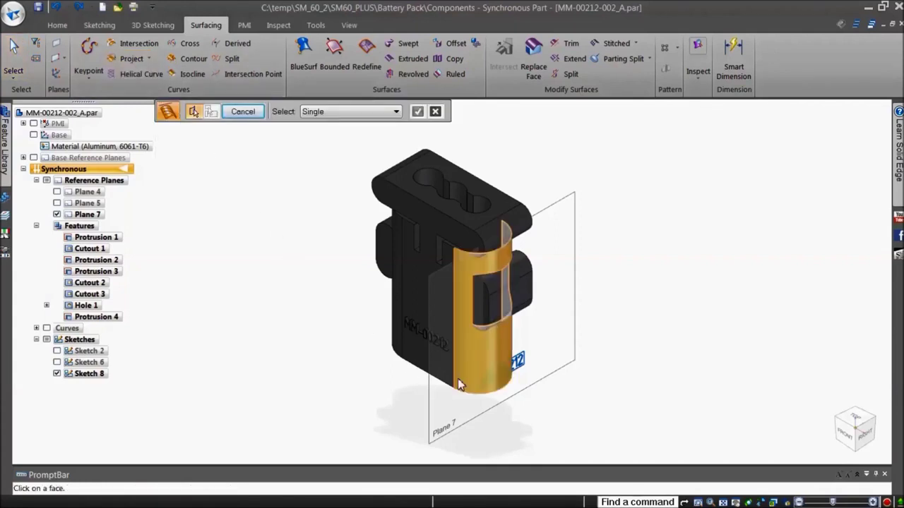
scroll(458, 379, up, 3)
click(463, 337)
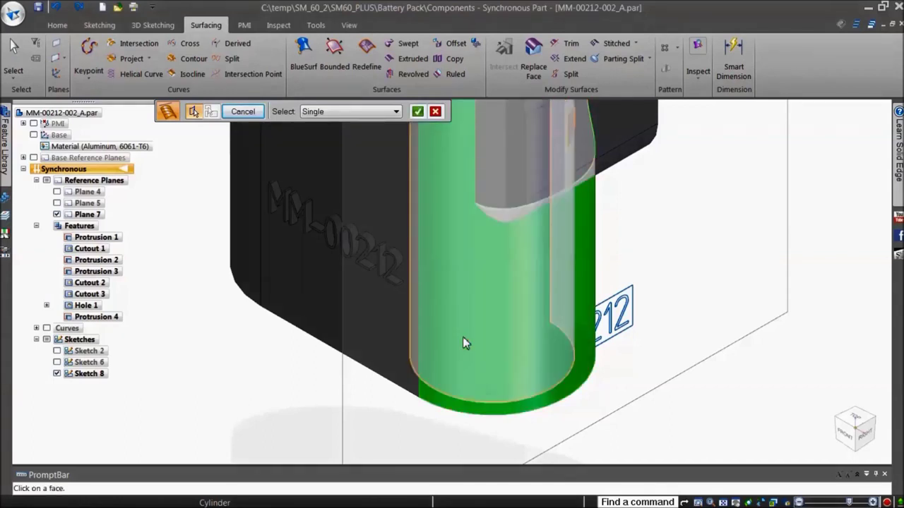
right_click(673, 406)
click(625, 329)
right_click(725, 400)
right_click(725, 401)
click(242, 112)
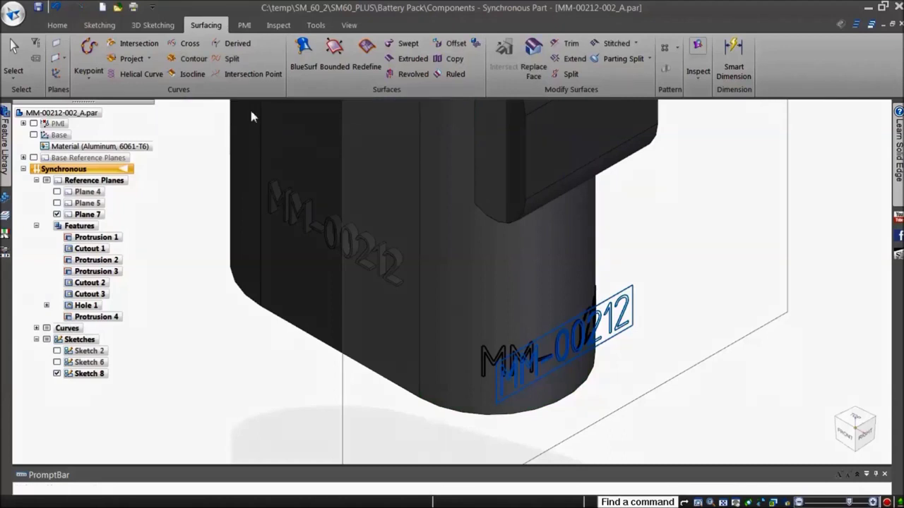
click(57, 374)
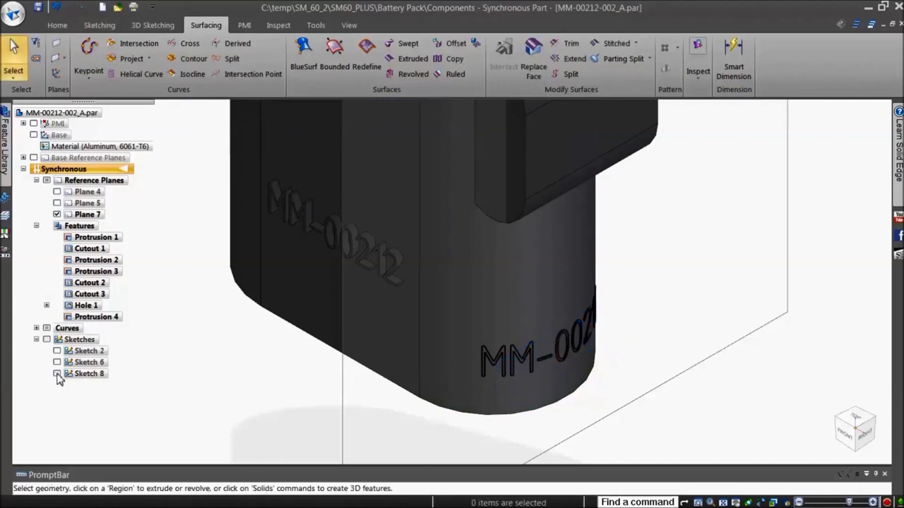
click(57, 214)
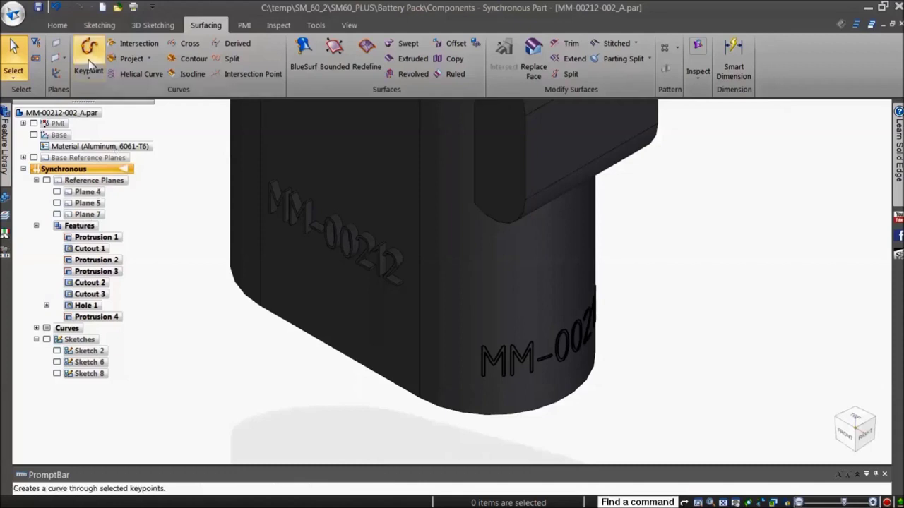
Step: Raise the wrapped MM-00212 lettering curves 1.00 mm as a normal protrusion, selecting curves singly
click(57, 25)
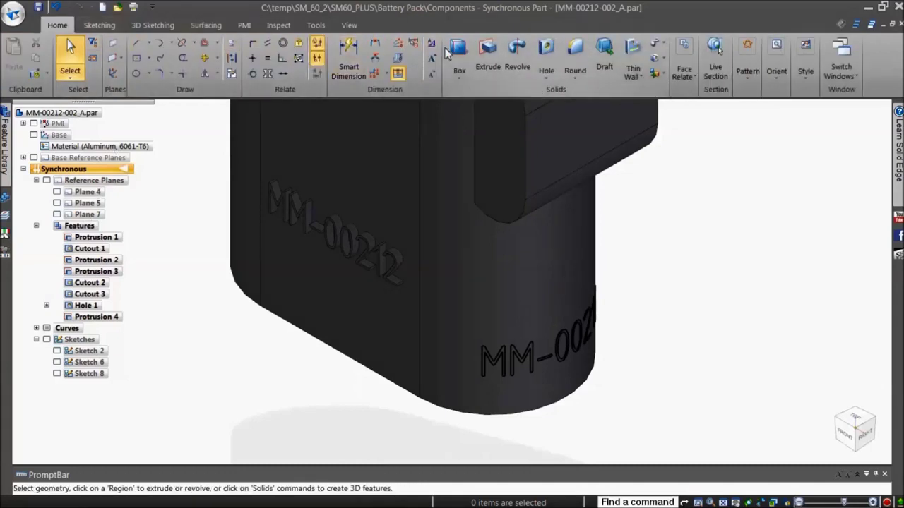
click(659, 48)
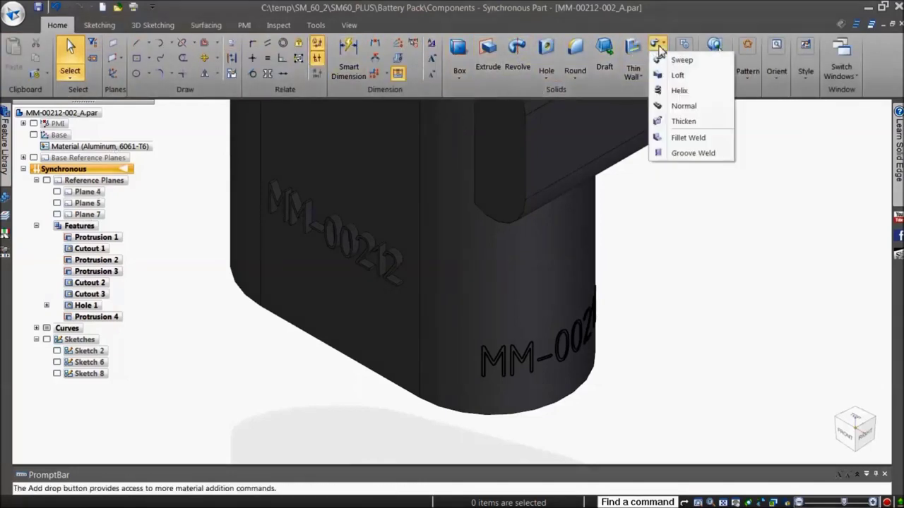
click(682, 106)
click(431, 111)
click(381, 125)
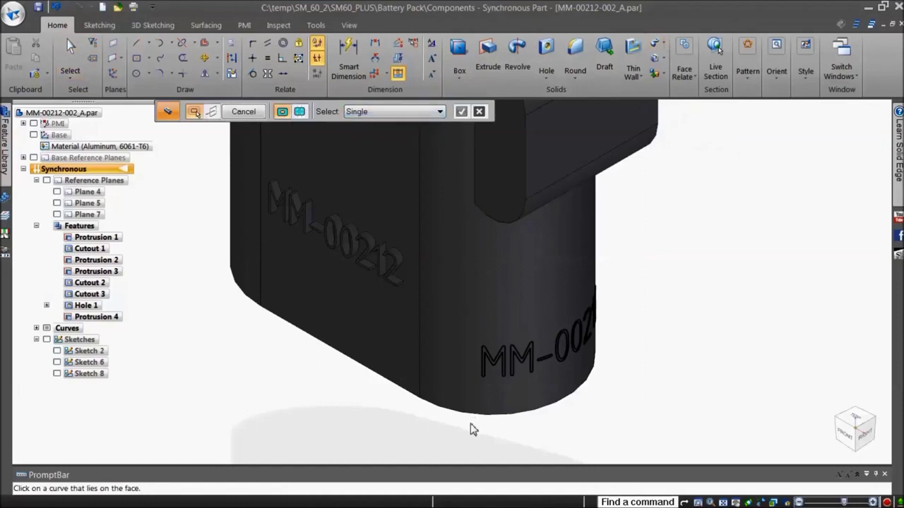
drag(472, 428, 632, 244)
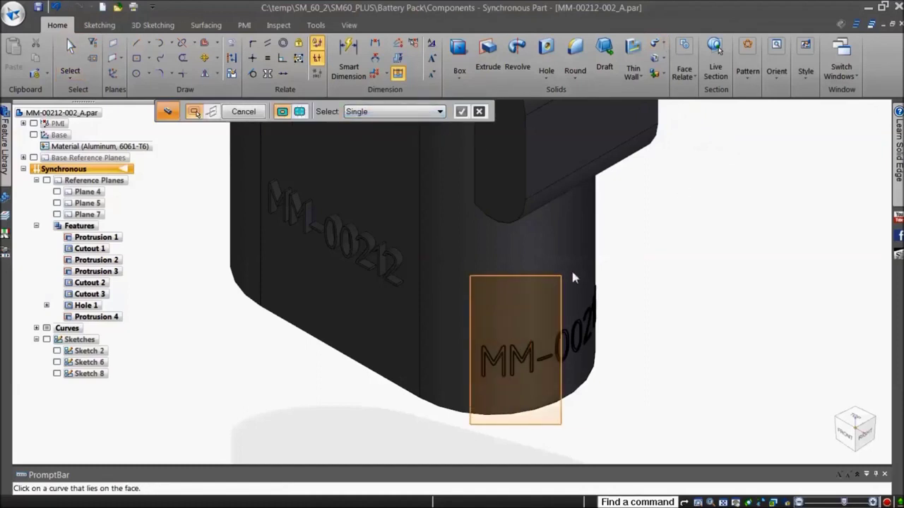
right_click(627, 333)
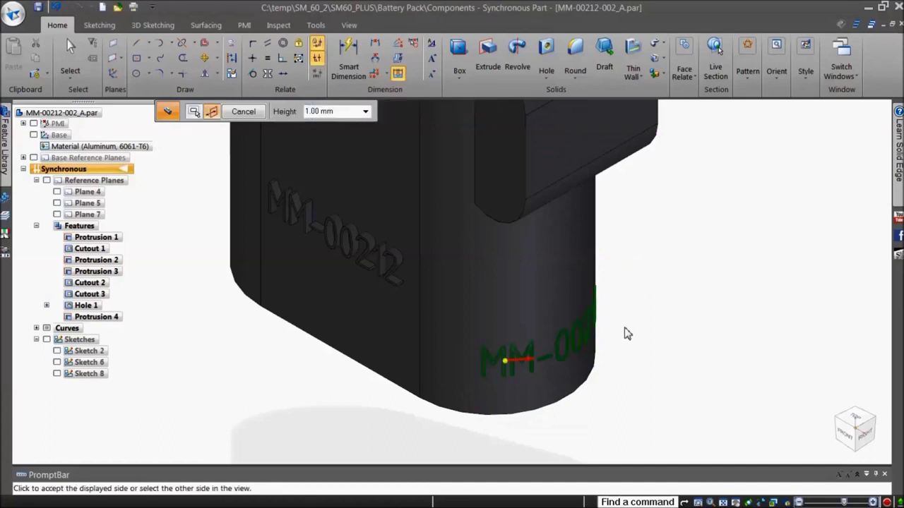
click(498, 442)
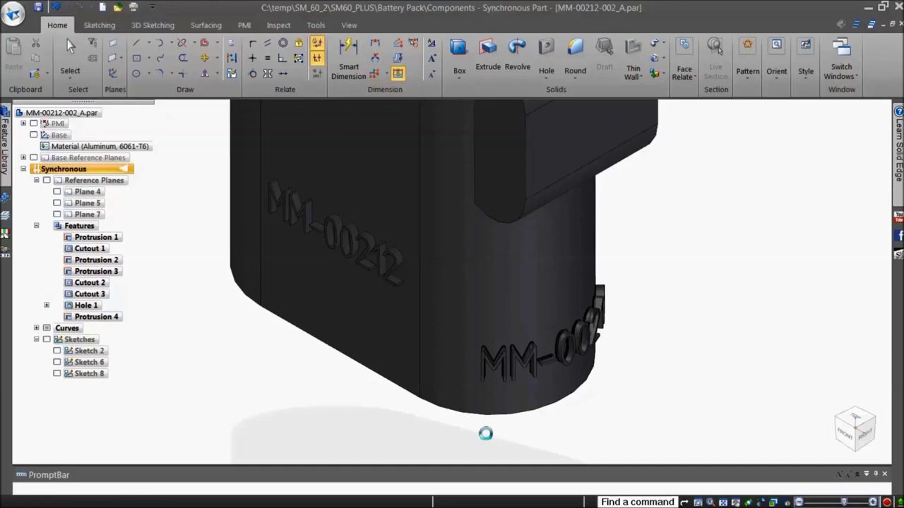
Step: Use Part Painter with the Blue style and Feature selection to paint the raised lettering, then fit the part in view
scroll(485, 433, up, 3)
click(350, 26)
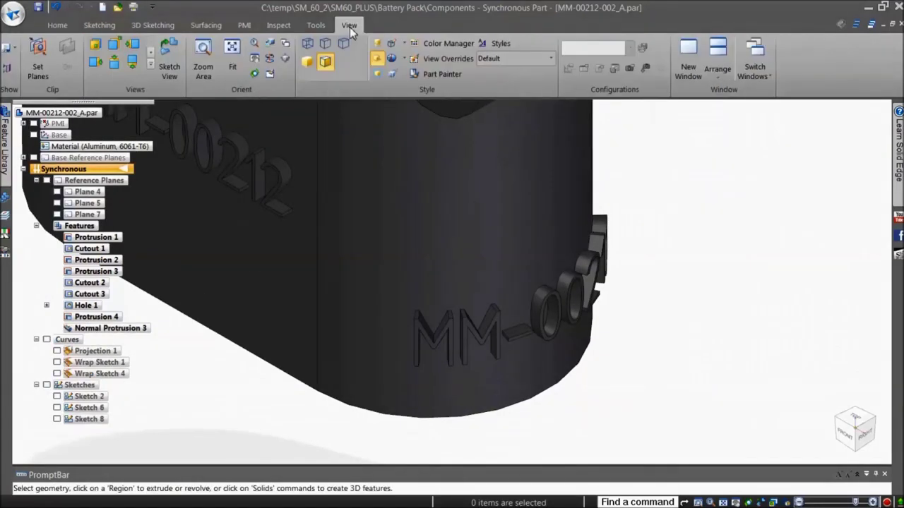
click(441, 74)
click(309, 112)
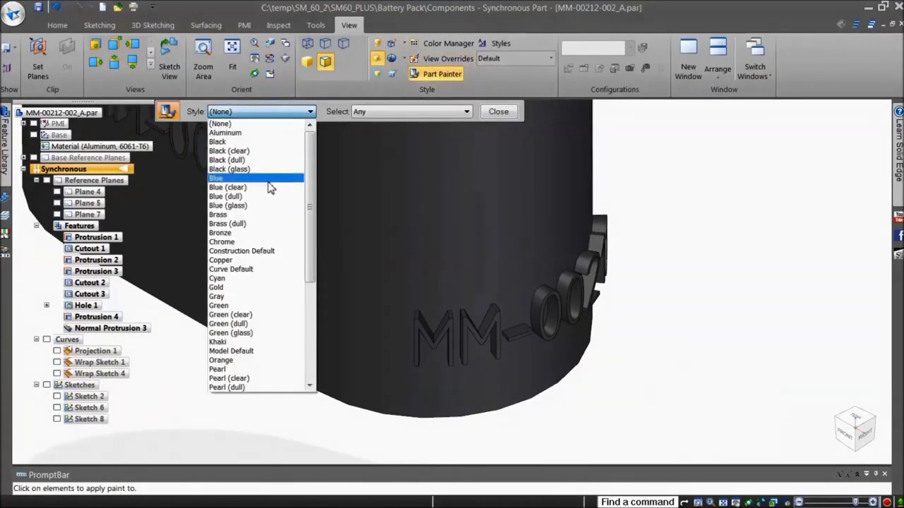
click(272, 178)
click(378, 112)
click(378, 143)
click(452, 336)
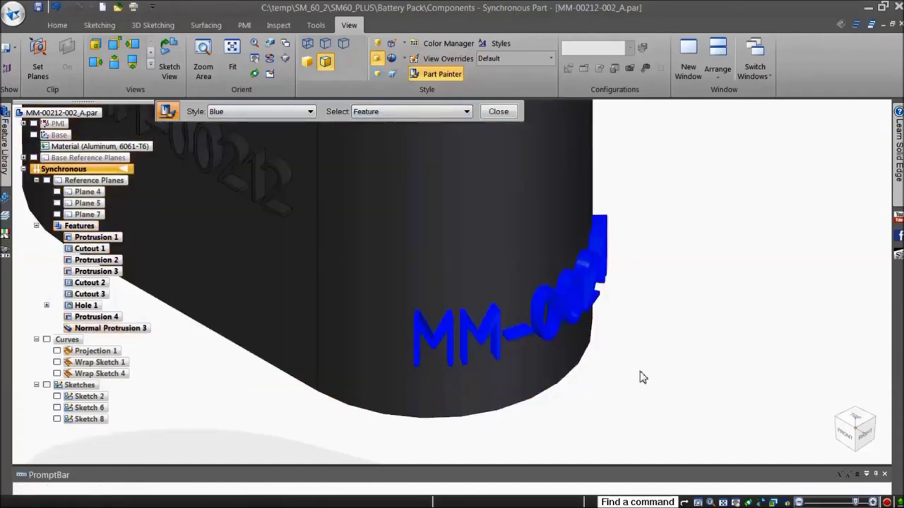
key(ctrl+f)
click(513, 115)
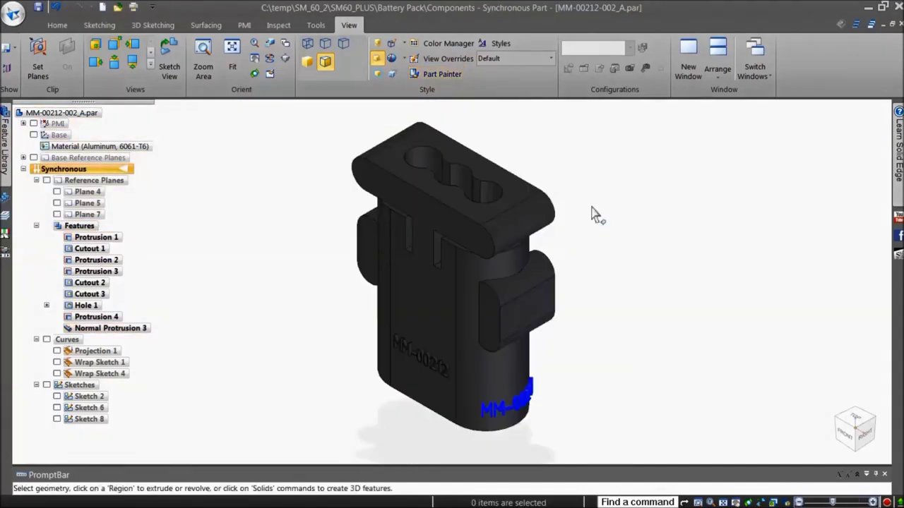